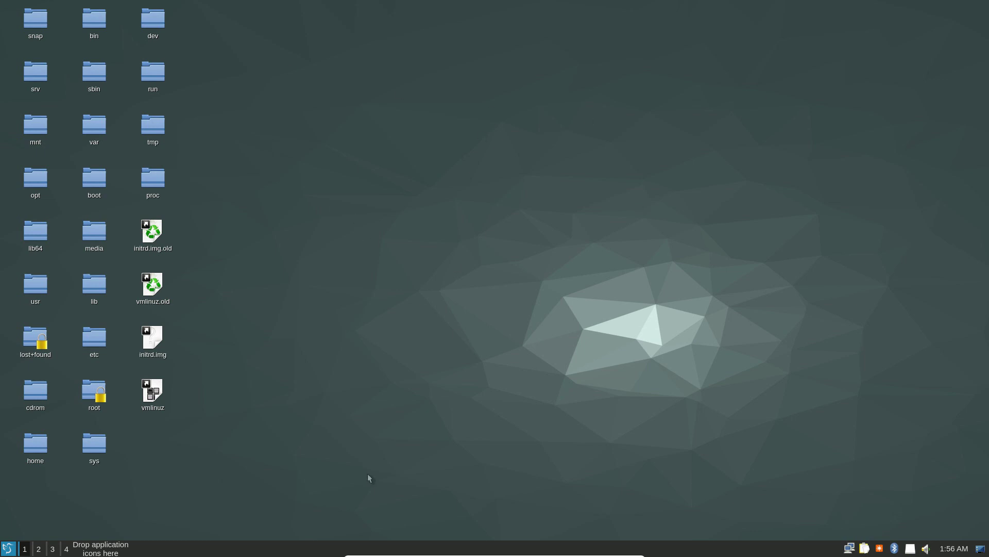
Add a new panel, left-aligned and positioned at the top of the desktop.
right_click(229, 554)
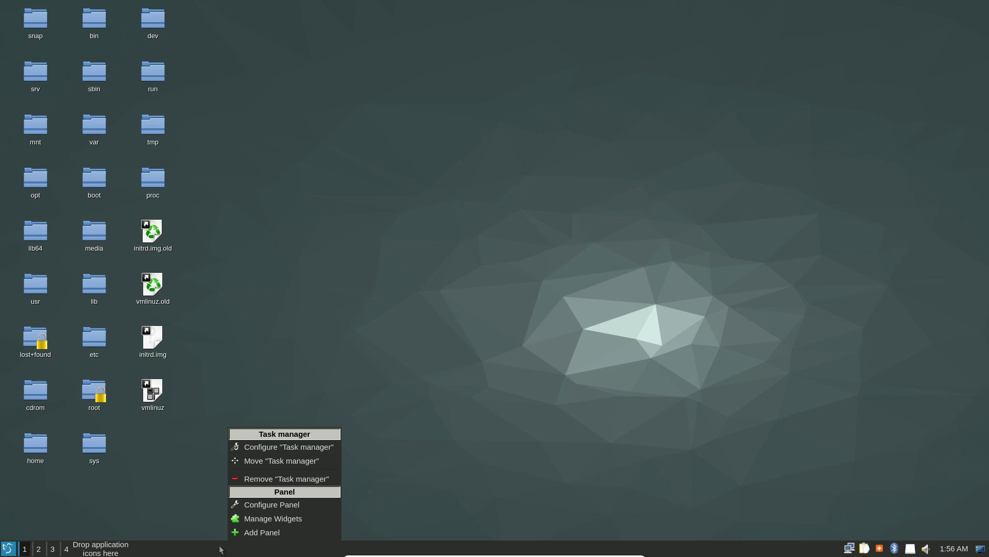
left_click(270, 536)
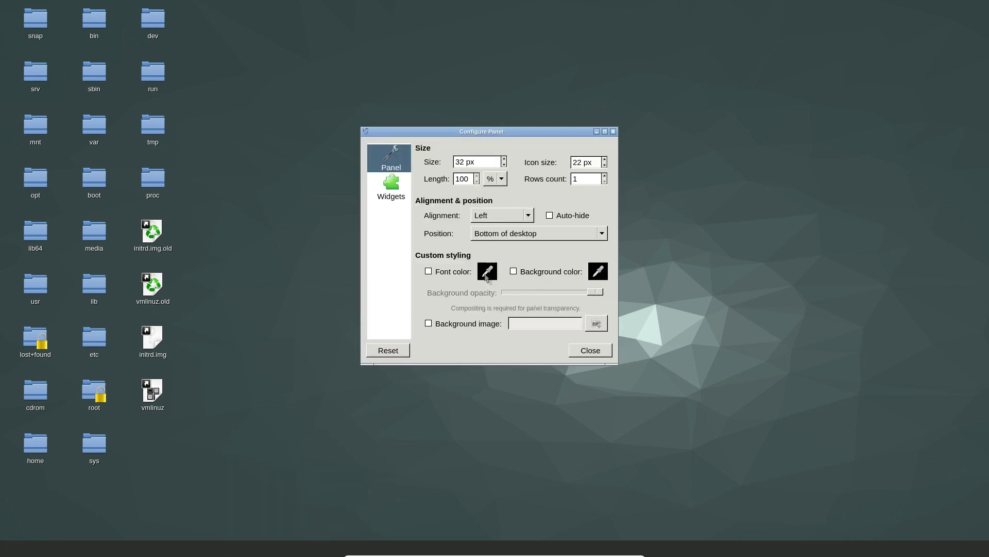
left_click(499, 220)
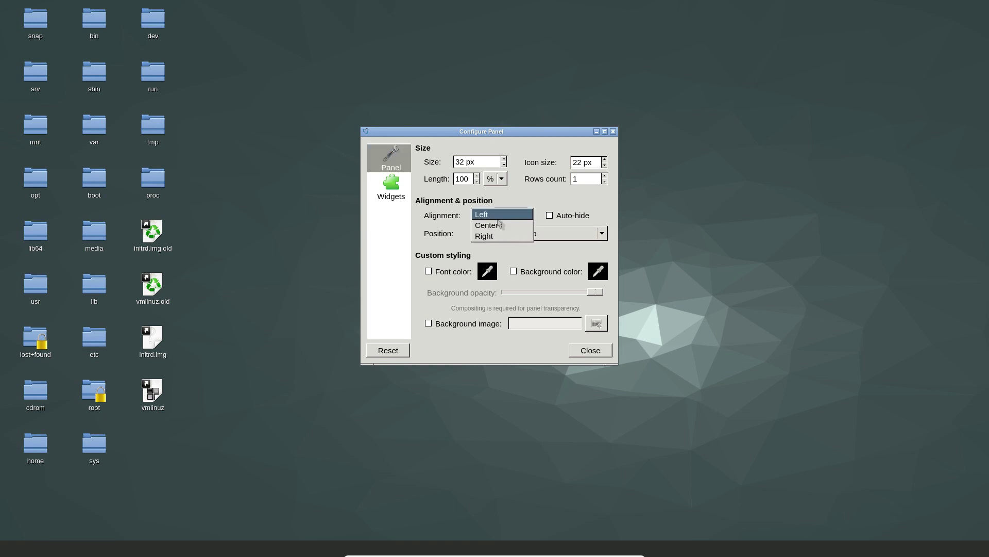
left_click(505, 213)
left_click(499, 233)
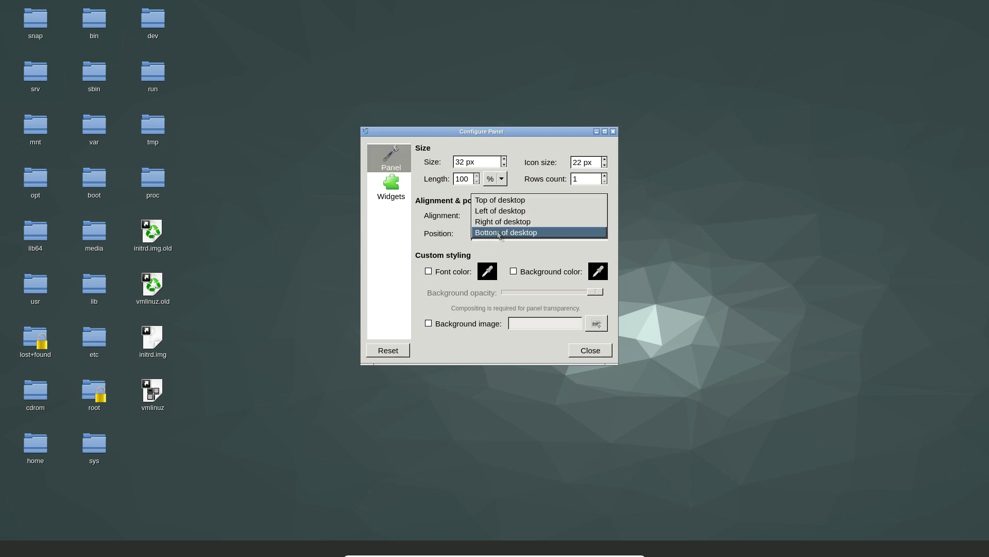
left_click(510, 200)
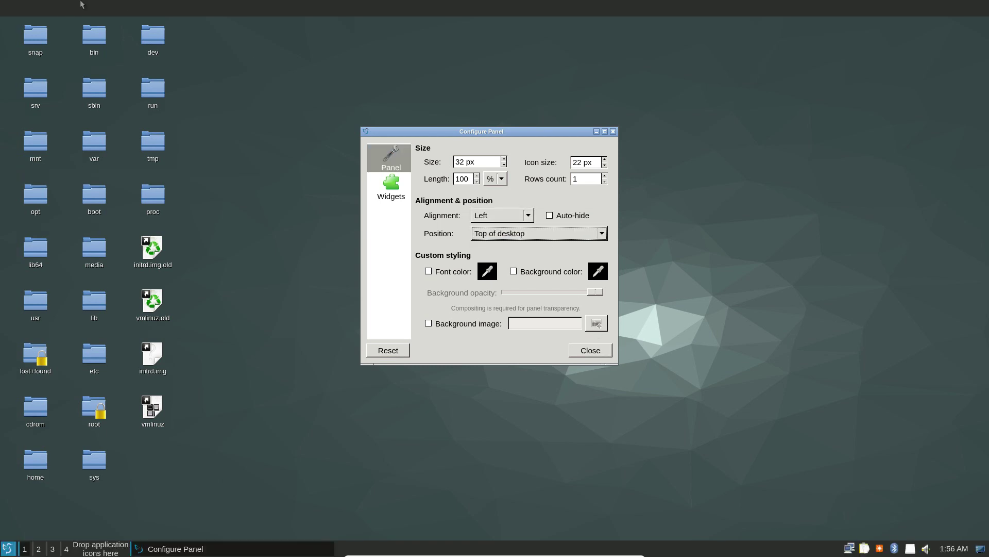
Add CPU monitor, Date & time and Desktop switcher widgets to the new top panel.
left_click(389, 195)
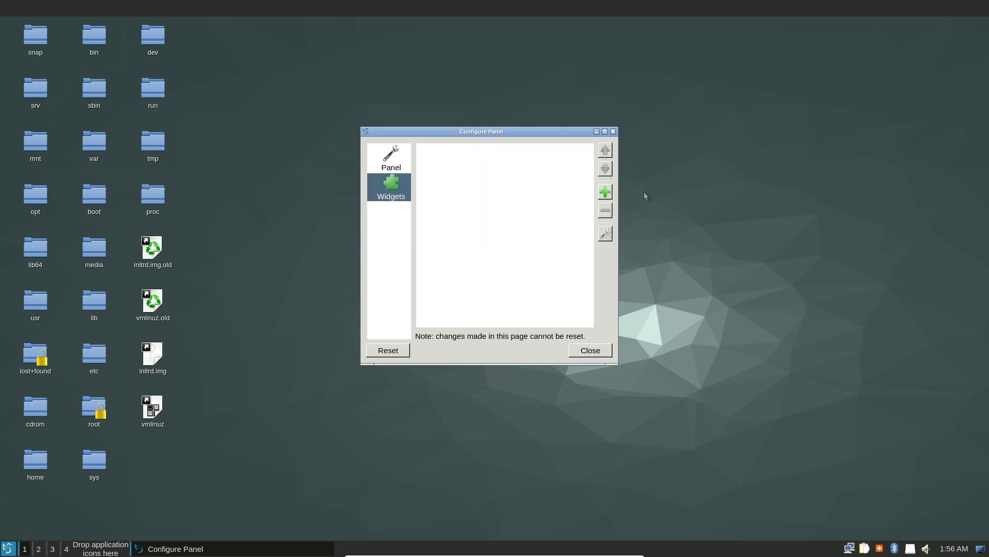
left_click(606, 191)
left_click(435, 234)
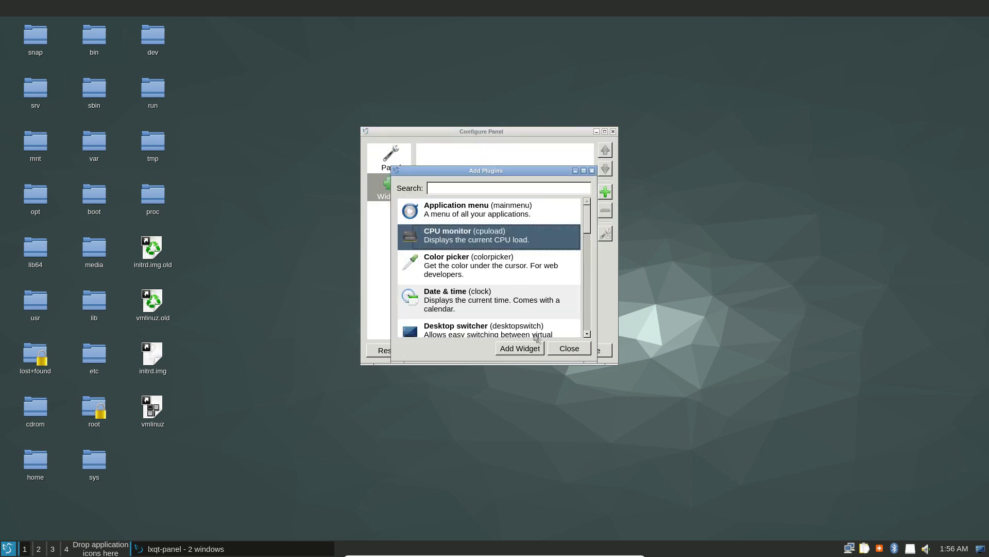
left_click(520, 348)
left_click(484, 266)
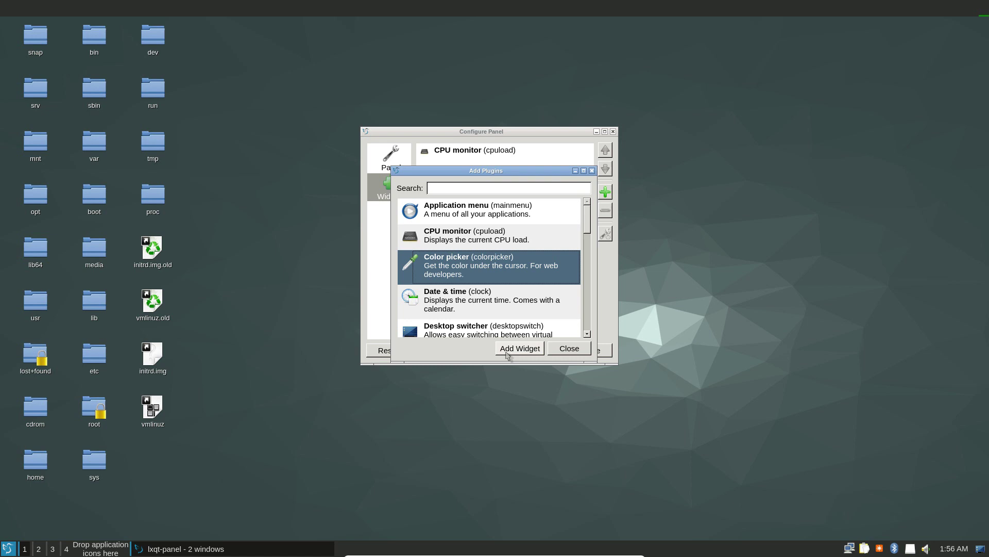
left_click(484, 306)
left_click(520, 347)
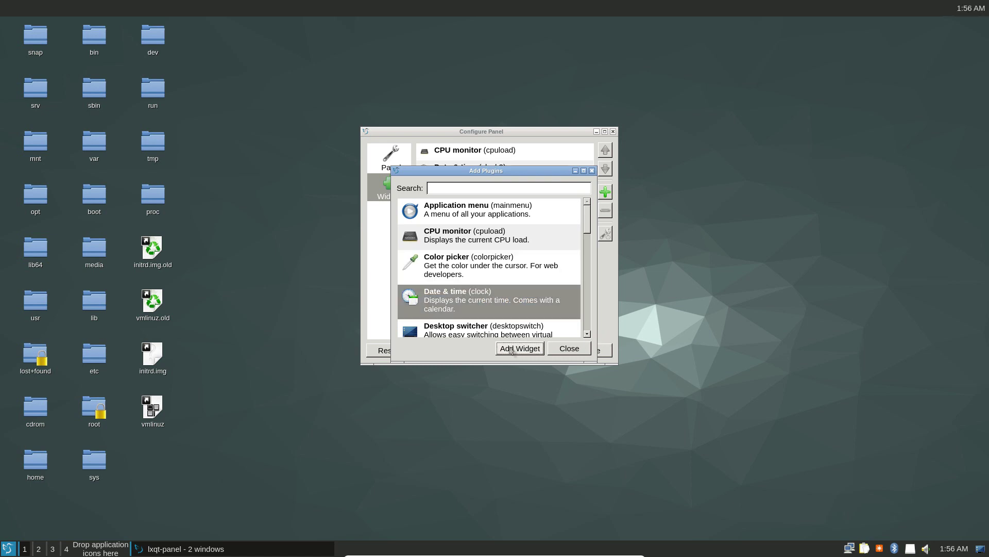
scroll(492, 327, "down", 2)
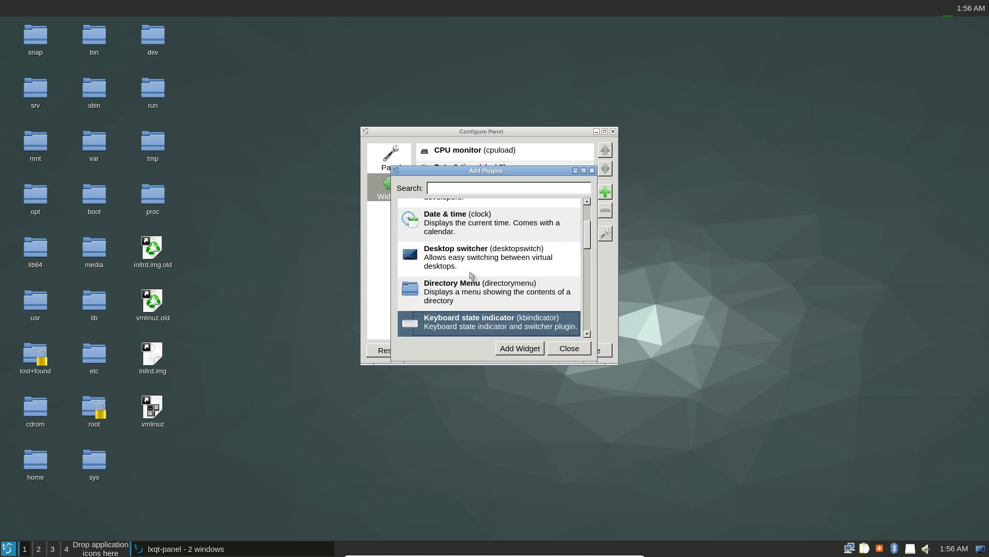
left_click(472, 270)
left_click(520, 348)
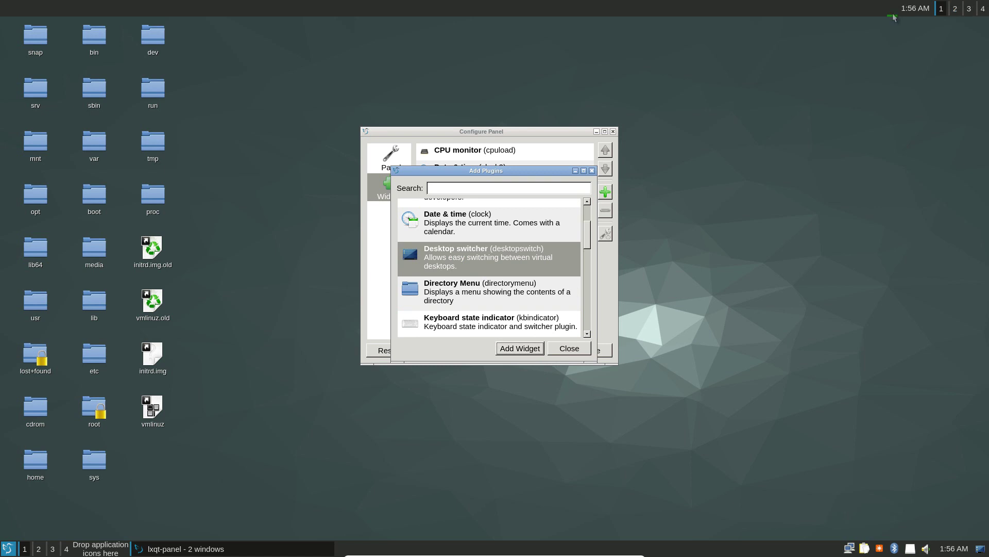
scroll(458, 322, "down", 3)
left_click(554, 350)
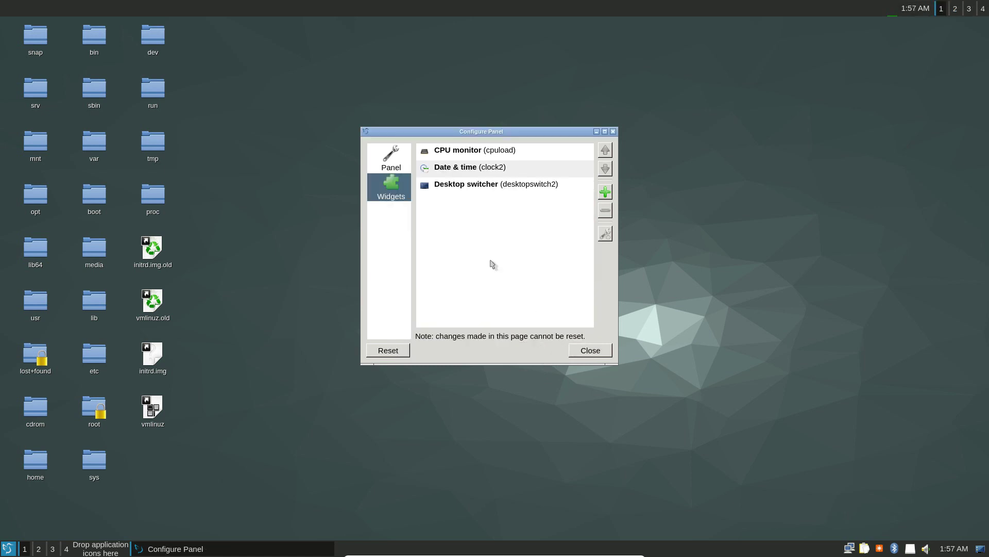
Remove the newly added top panel from the desktop.
right_click(615, 8)
left_click(637, 79)
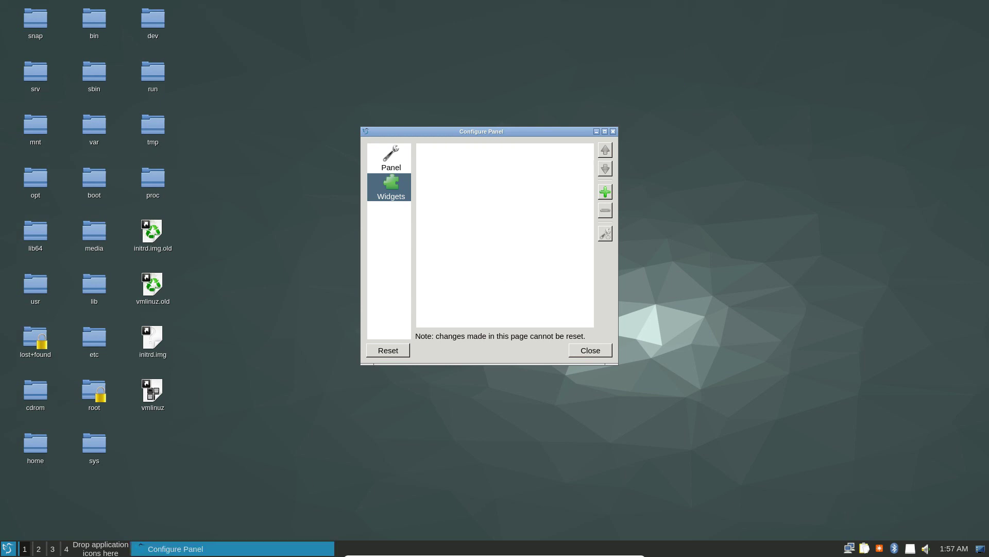
right_click(85, 553)
key("Escape")
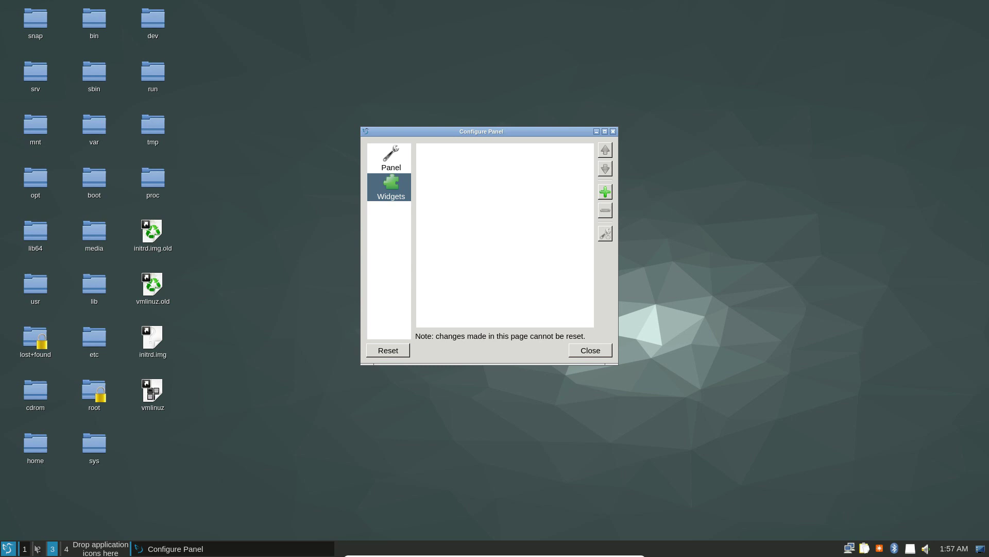
Remove Quick launch, Desktop switcher and Show desktop from the bottom taskbar.
right_click(73, 552)
left_click(125, 479)
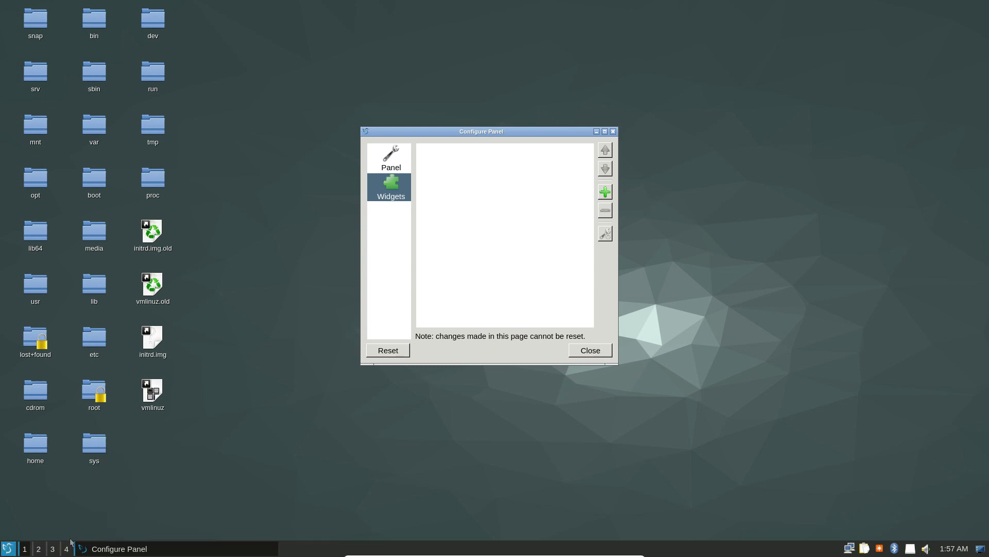
right_click(53, 551)
left_click(116, 478)
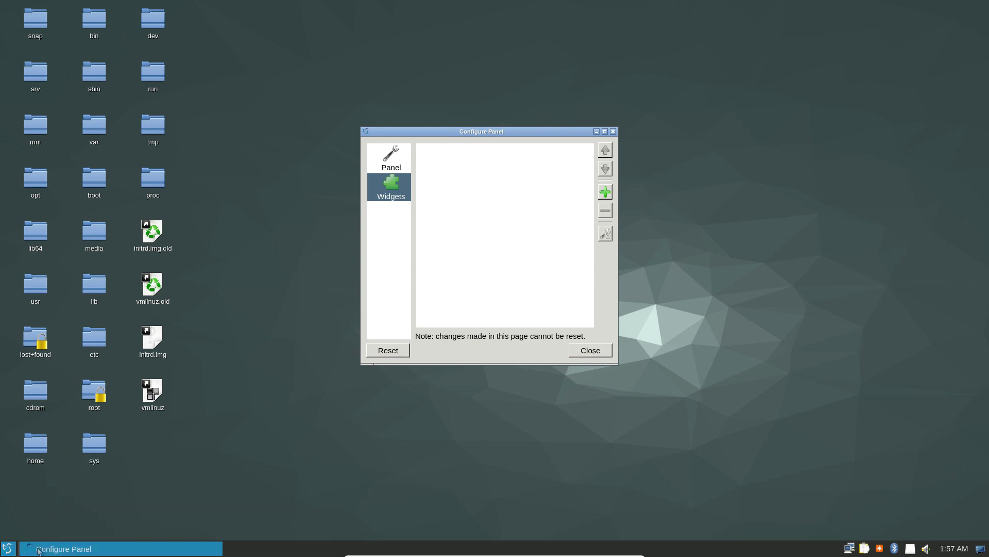
right_click(980, 550)
left_click(905, 479)
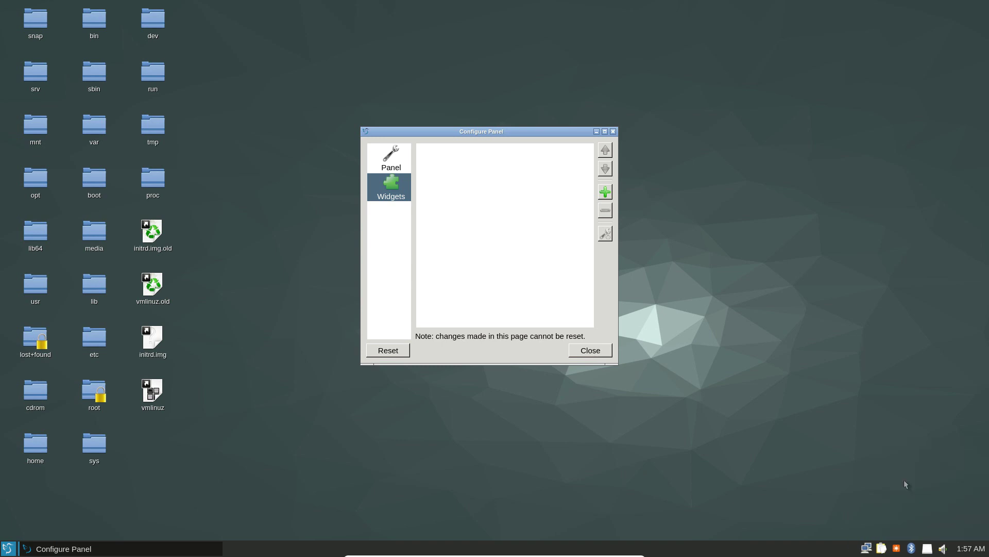
Move the task manager to a new position in the bottom taskbar.
right_click(149, 549)
left_click(165, 546)
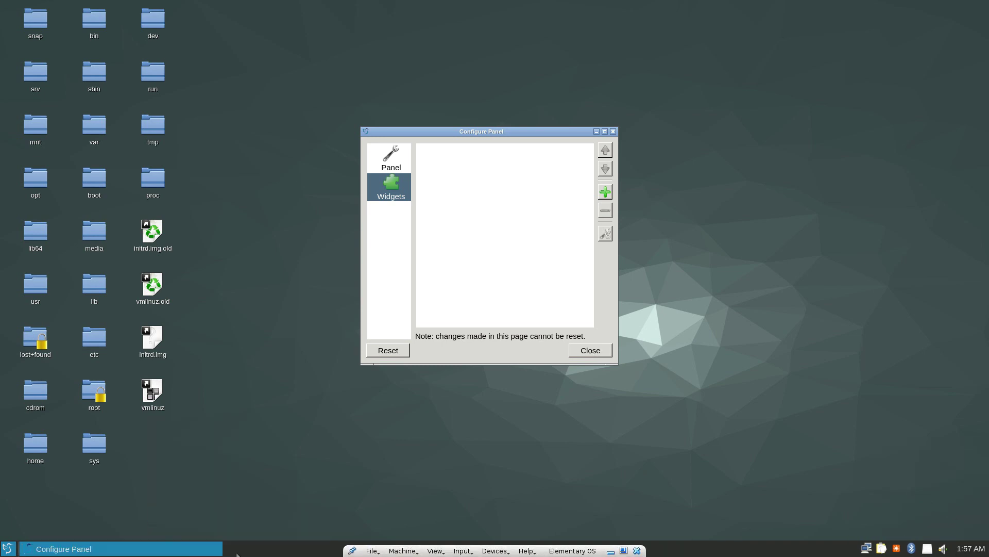
right_click(233, 552)
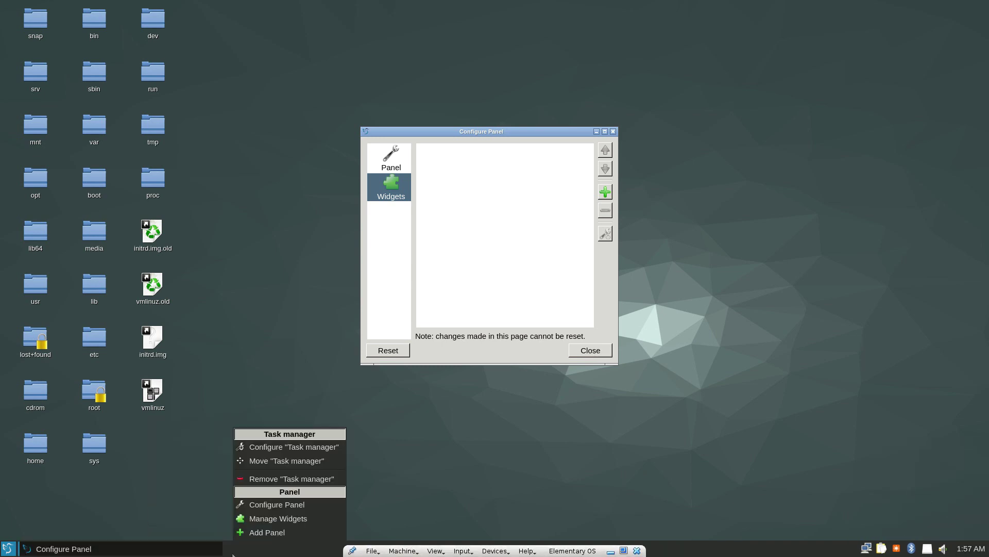
left_click(272, 467)
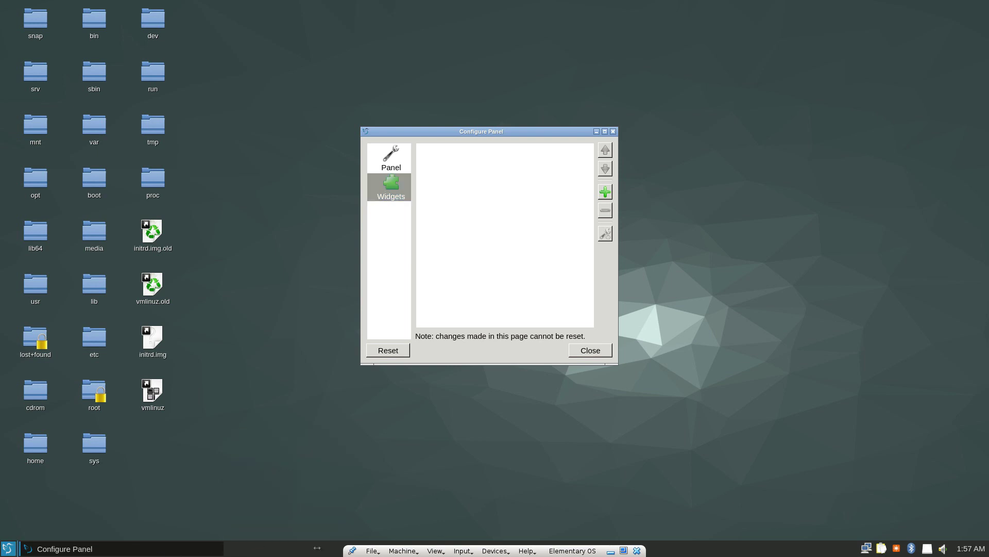
left_click(135, 551)
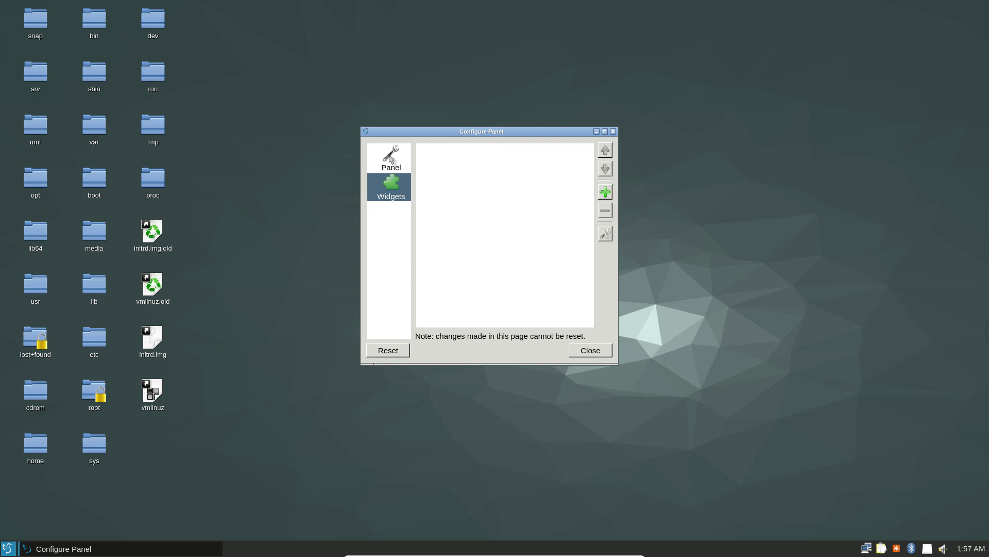
Toggle the panel's custom background colour in its general settings and close Configure Panel.
left_click(392, 160)
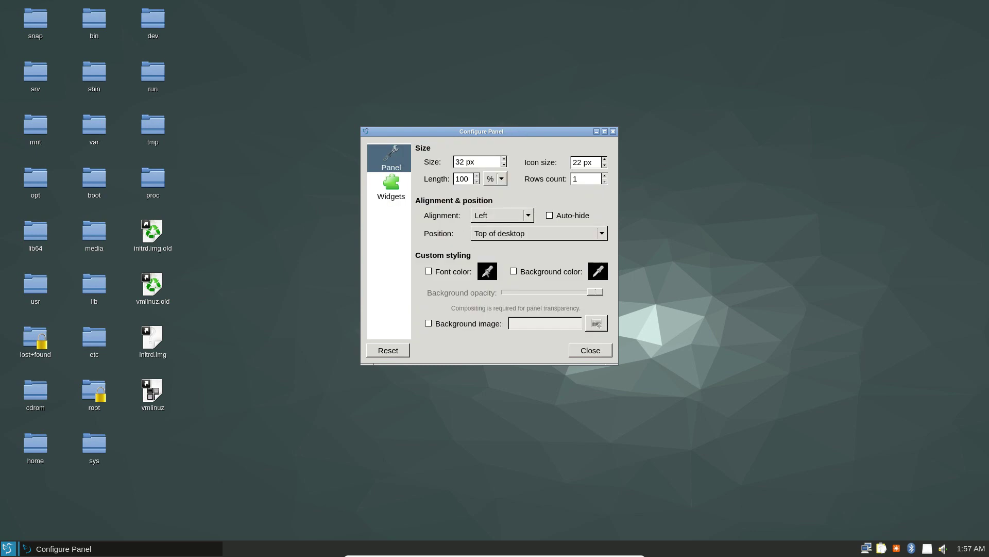
left_click(515, 272)
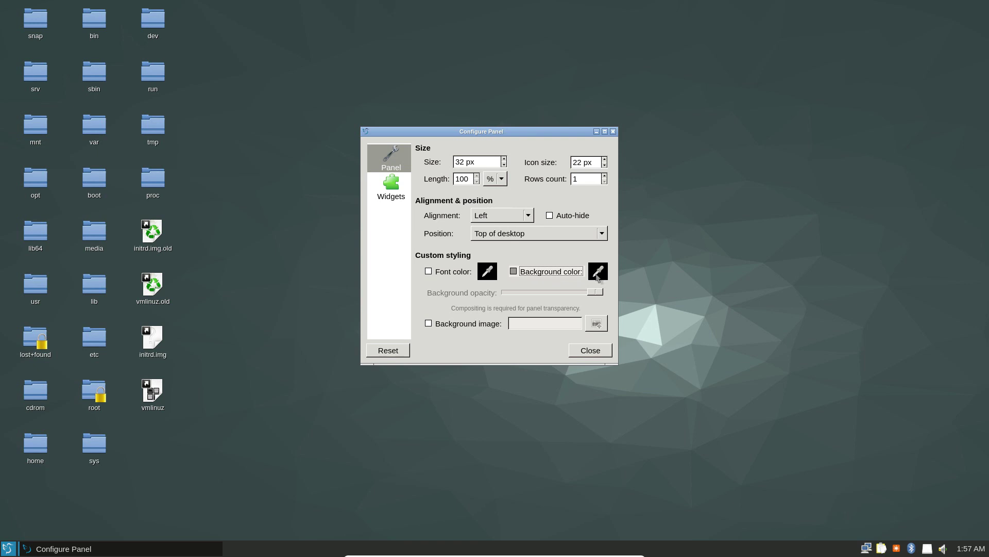
left_click(591, 350)
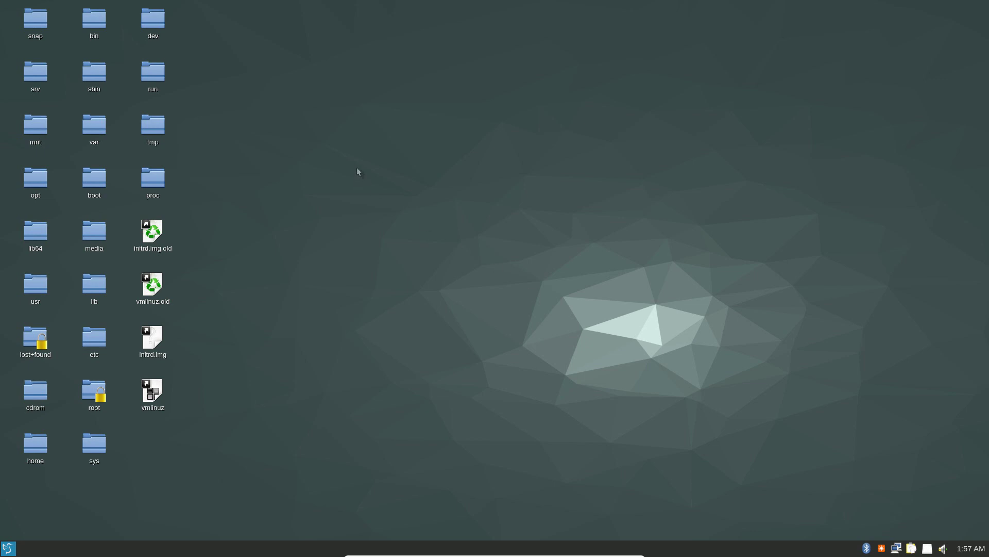
Launch Appearance Configuration via 'lxq' and apply the Lubuntu LXQt theme.
key("alt+F2")
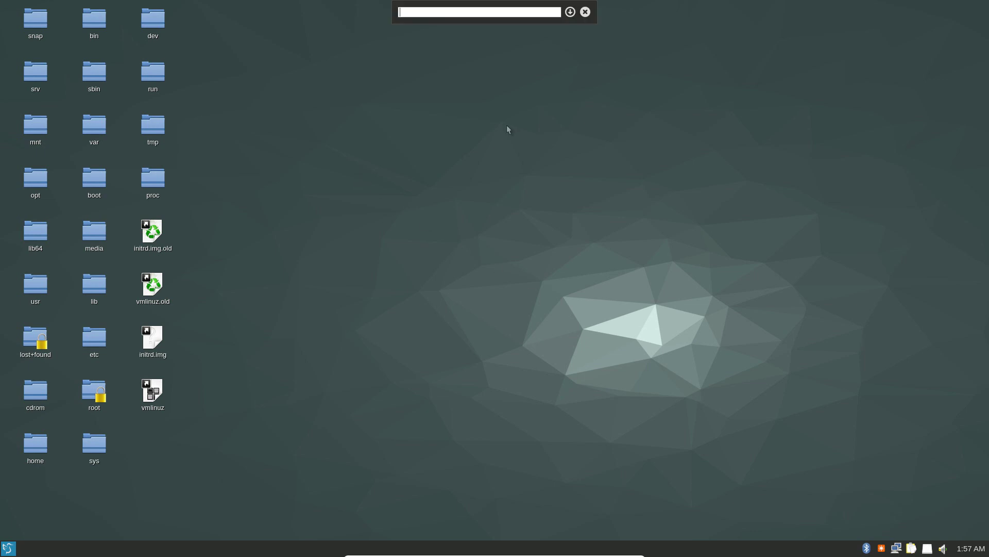
type("lxqt")
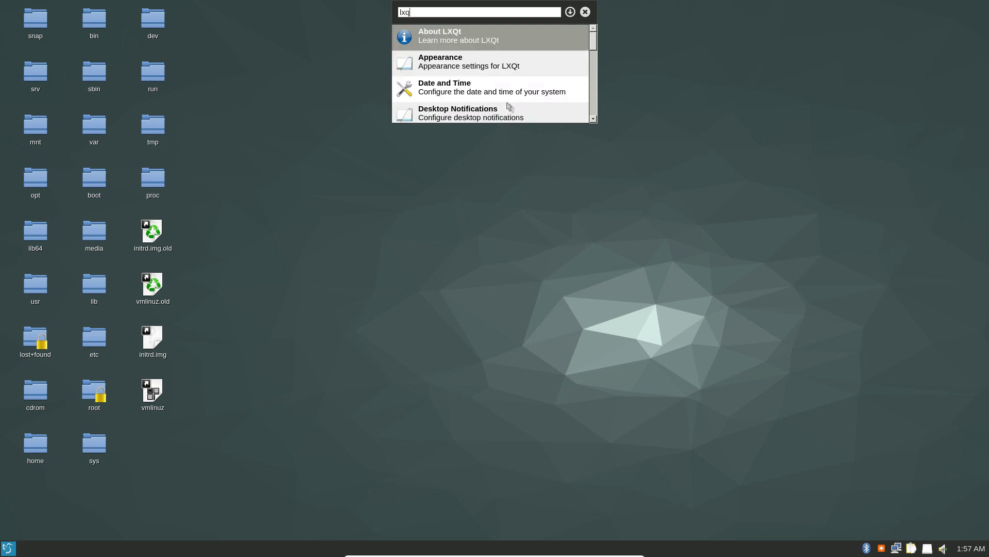
left_click(492, 73)
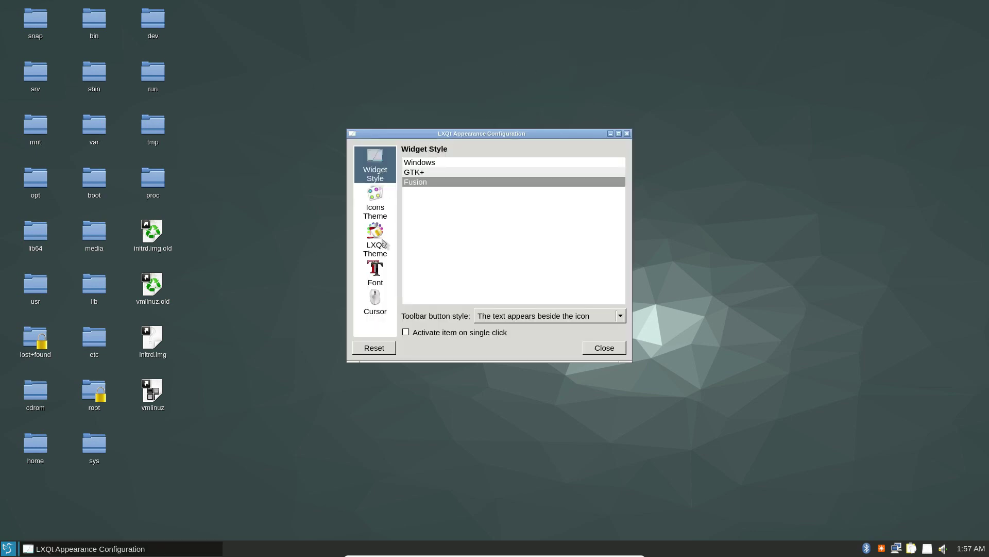
left_click(378, 253)
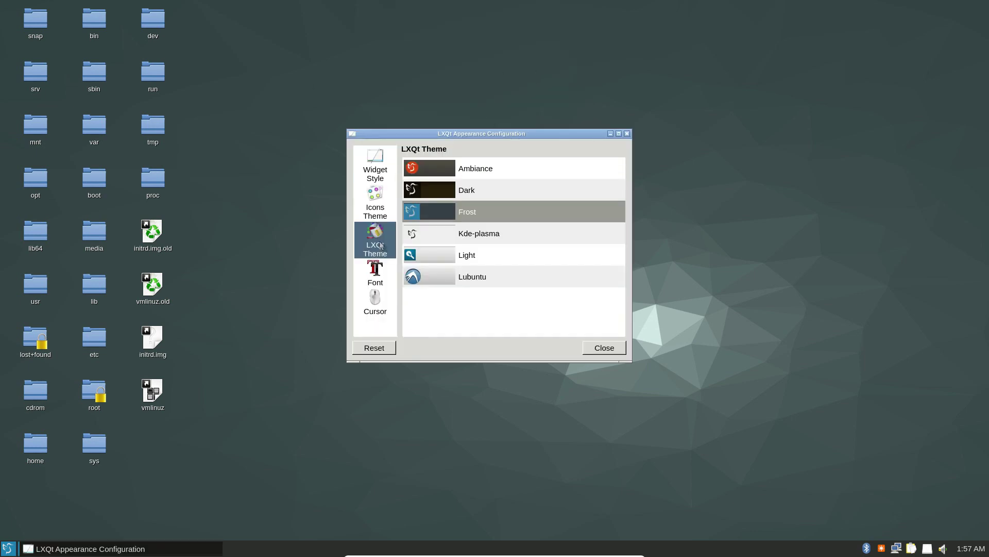
left_click(446, 278)
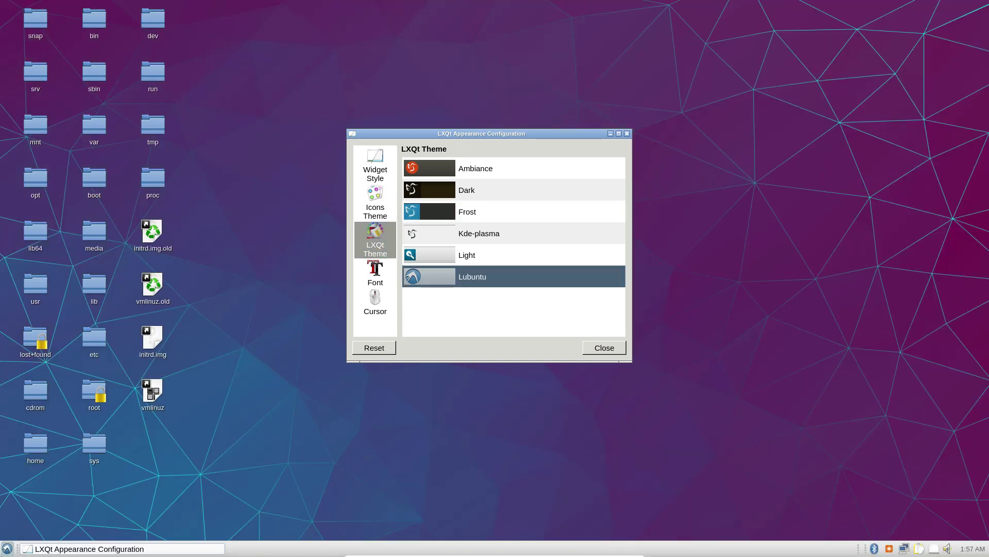
Try the Light, Kde-plasma, Frost and Dark LXQt themes, then settle on Ambiance.
left_click(7, 548)
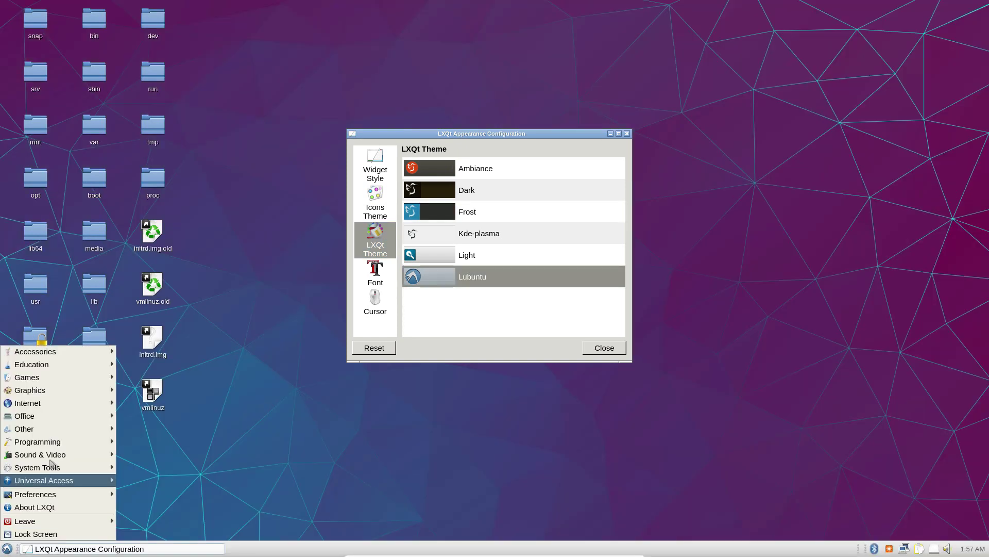
left_click(8, 549)
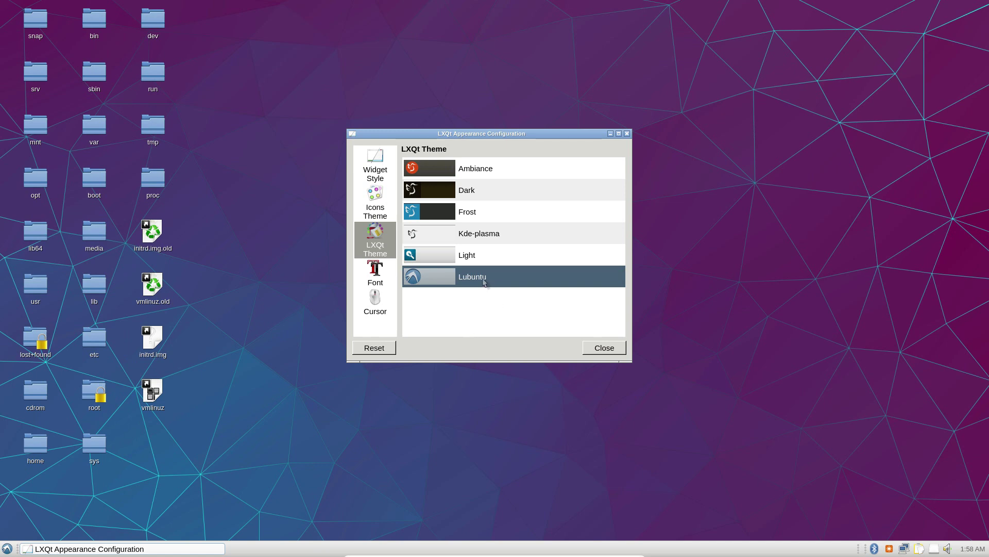
left_click(451, 262)
left_click(453, 240)
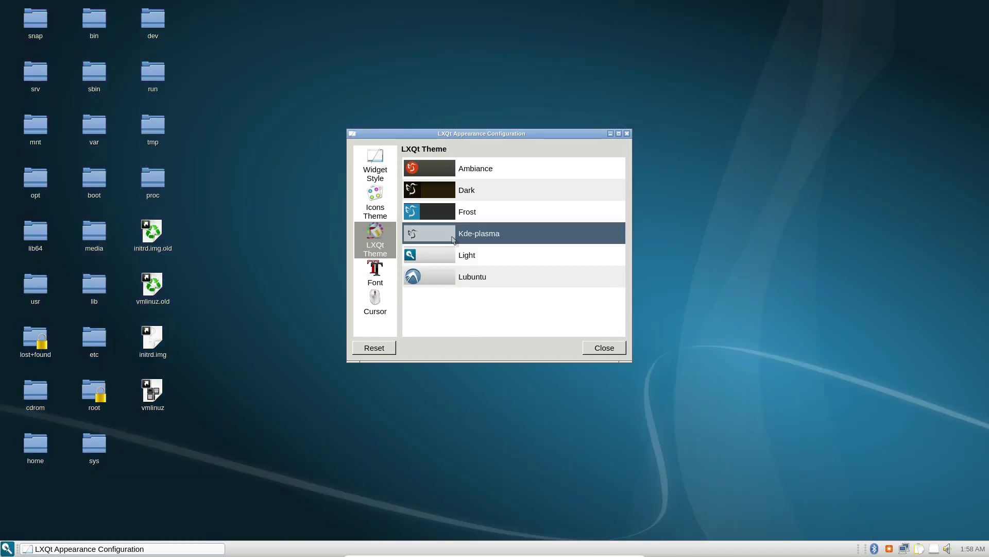
key("super")
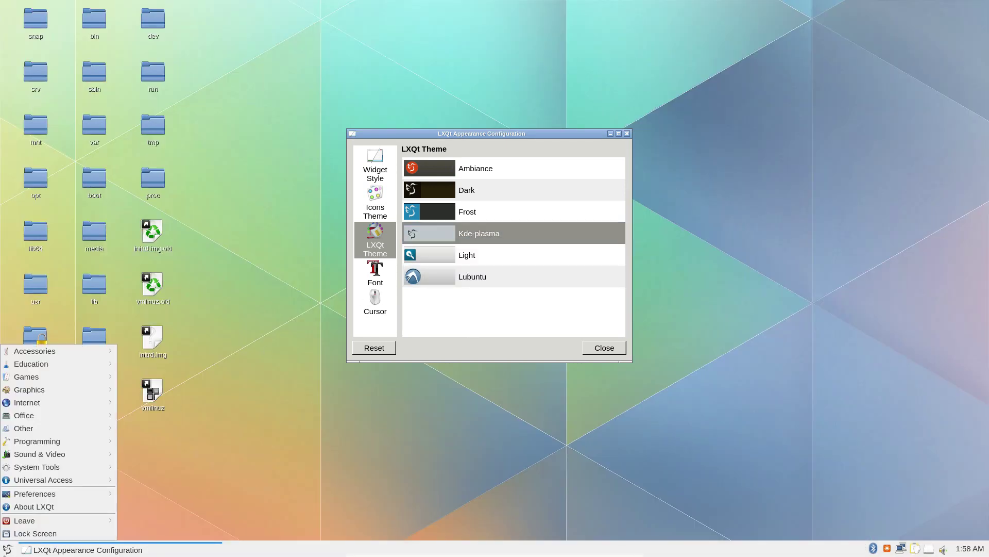
key("Escape")
left_click(447, 216)
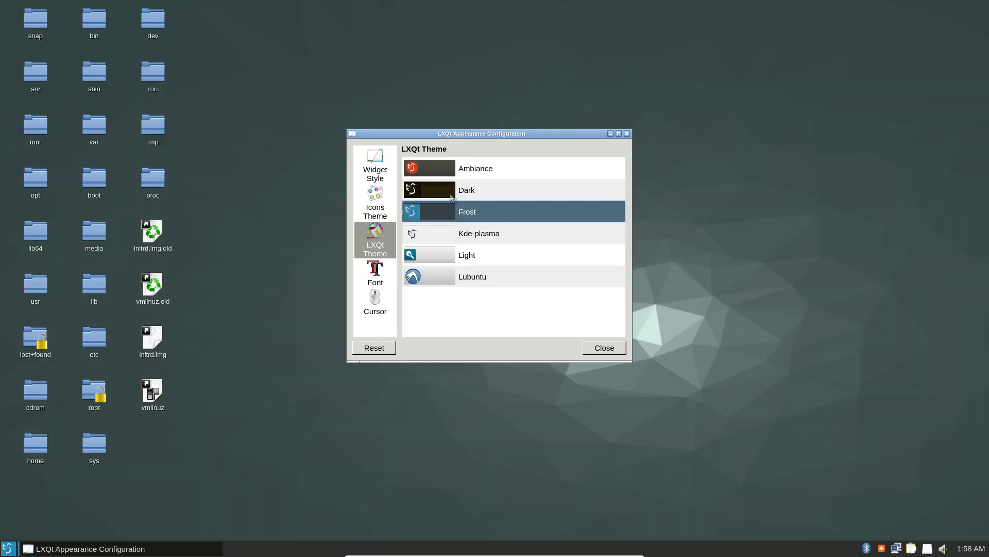
left_click(452, 195)
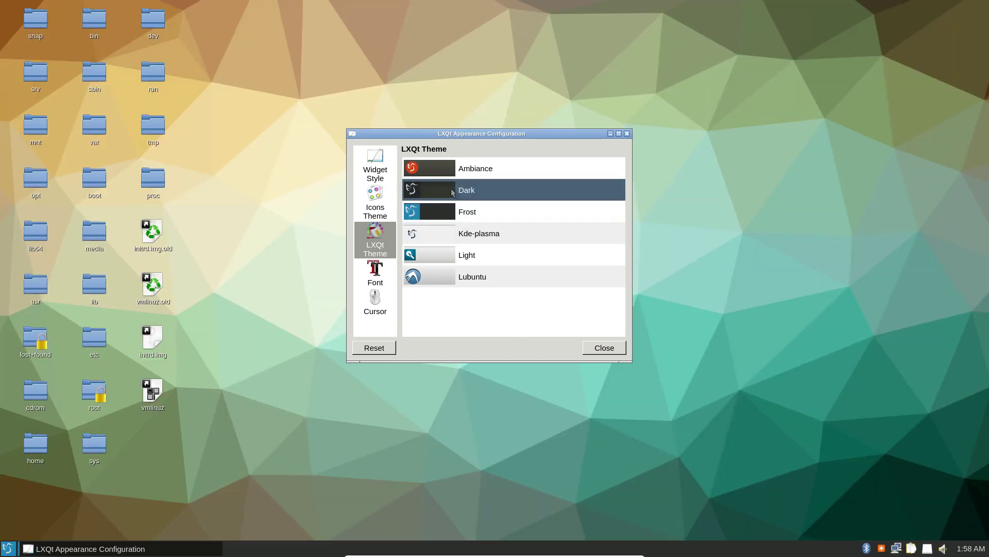
left_click(421, 177)
key("Escape")
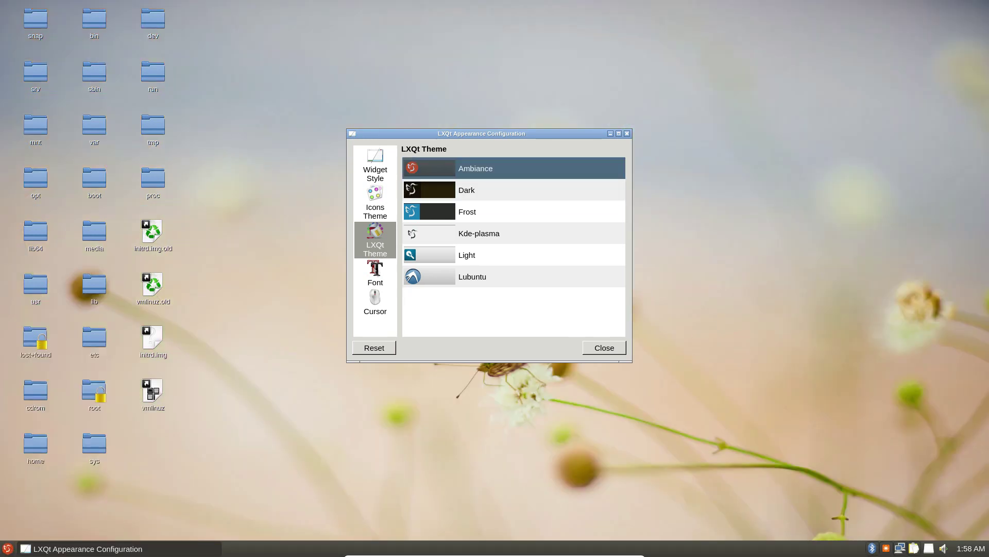
left_click(378, 272)
Try Daniel and HVD Bodedo, then set FreeSans as interface font with RGB subpixel antialiasing.
left_click(616, 176)
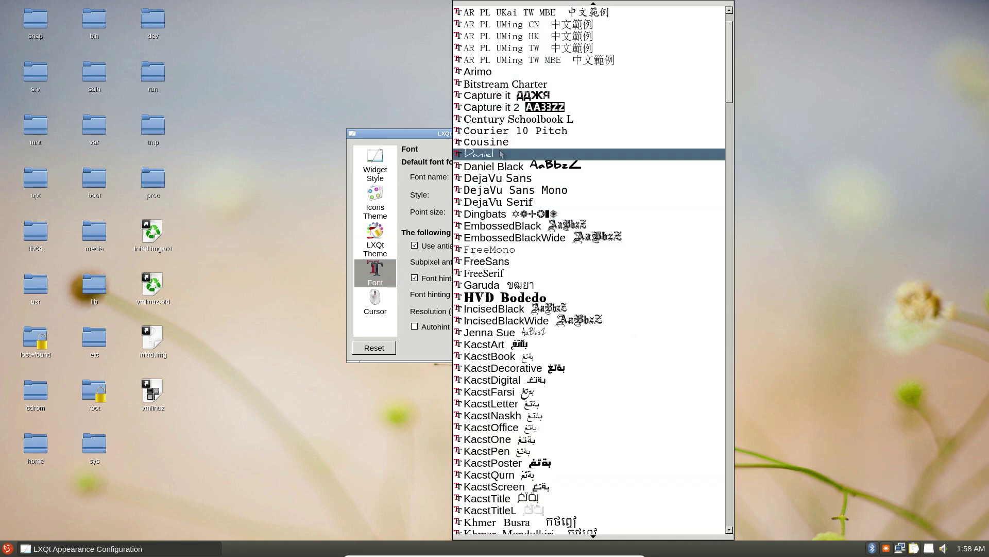
left_click(502, 155)
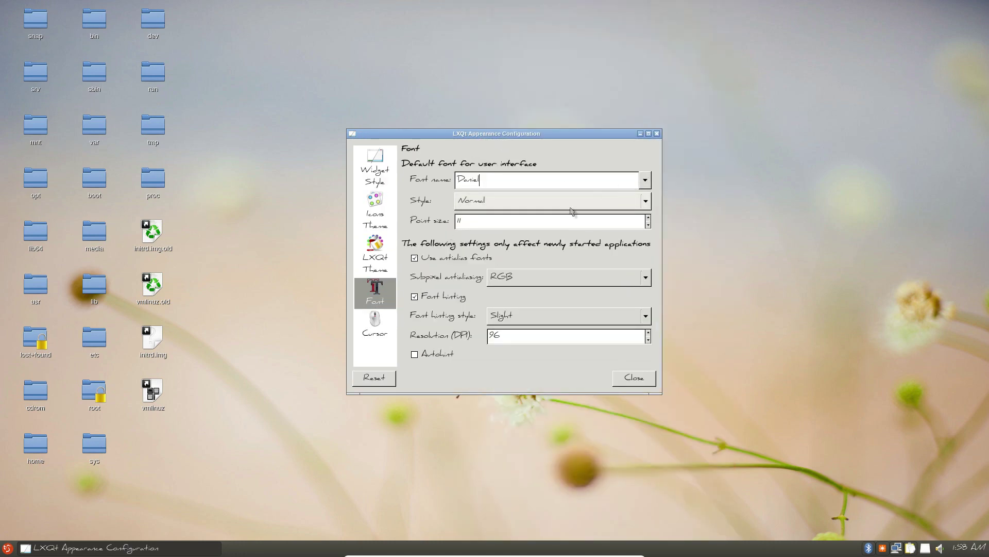
left_click(644, 179)
left_click(482, 249)
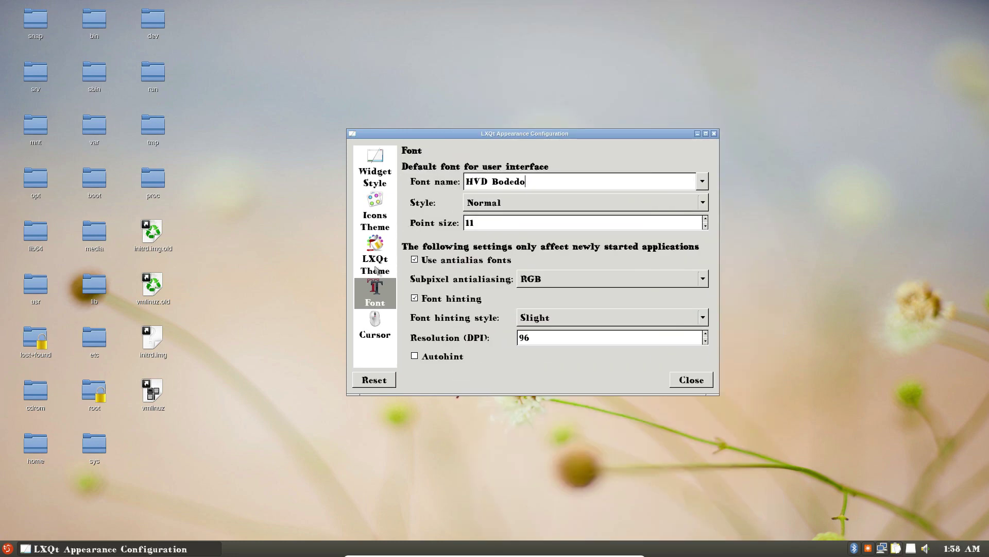
left_click(703, 180)
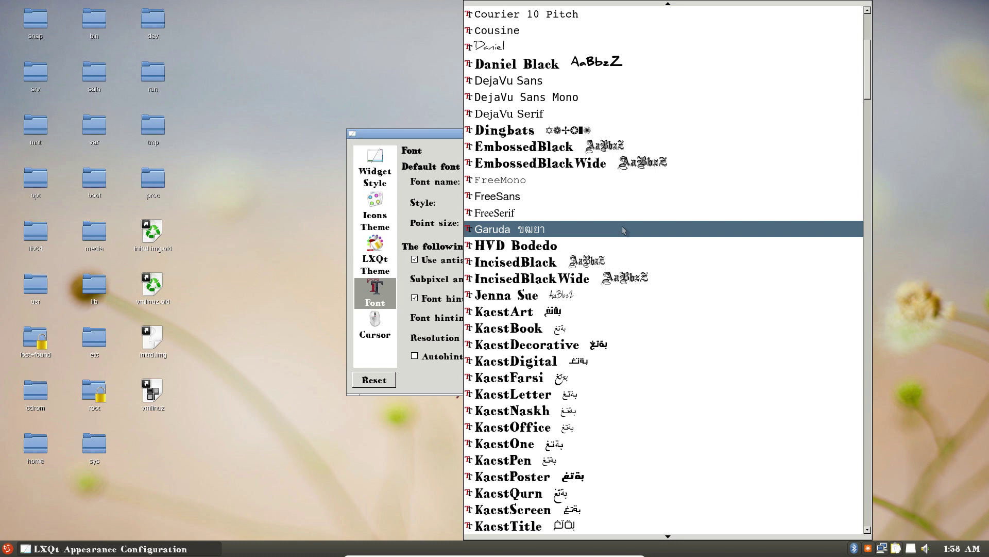
left_click(525, 199)
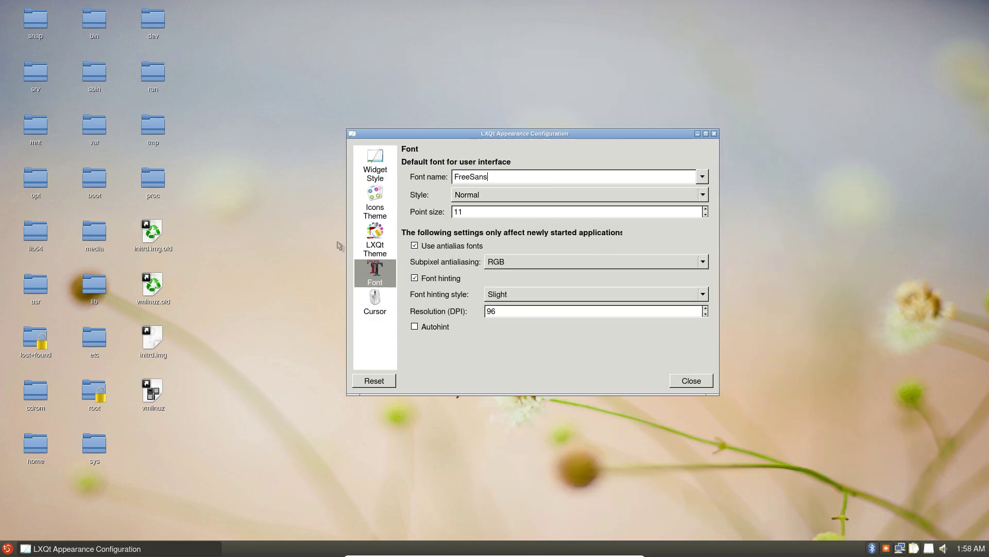
left_click(529, 262)
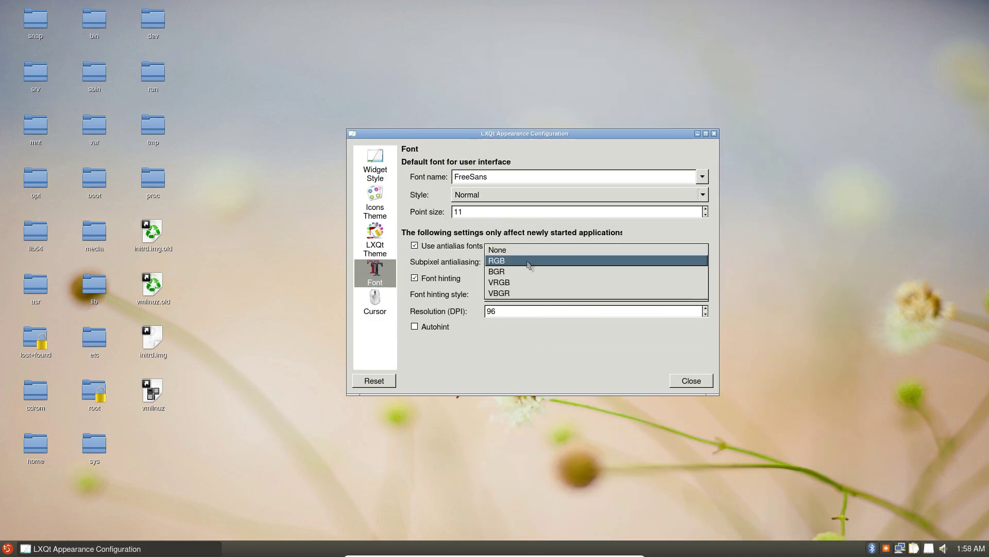
left_click(529, 261)
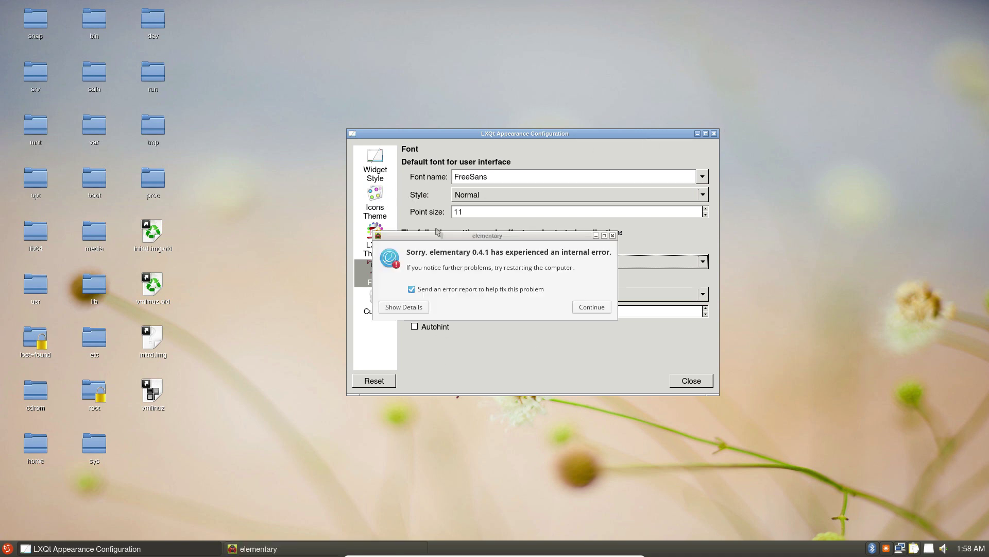
left_click(591, 307)
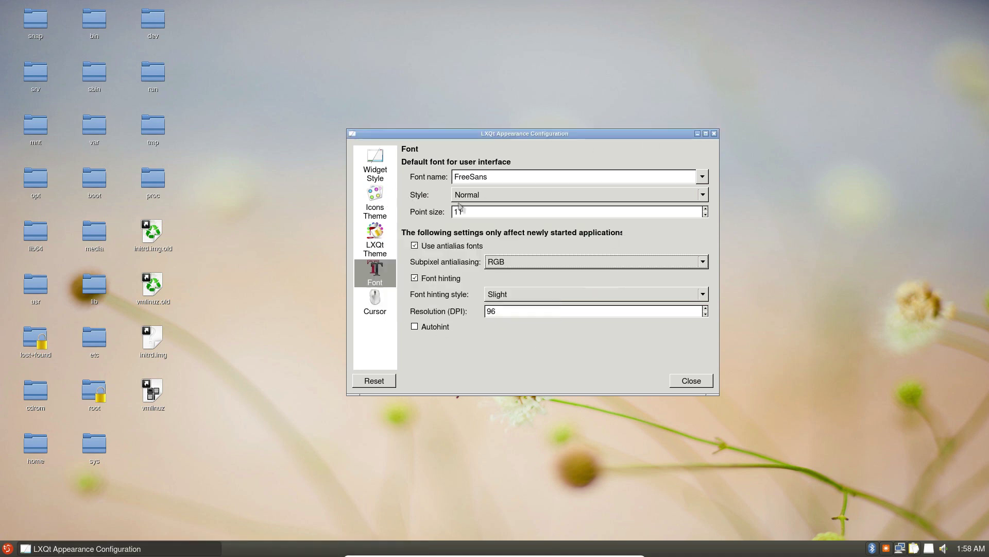
Try the GTK+ and Windows widget styles before returning to Fusion.
left_click(384, 167)
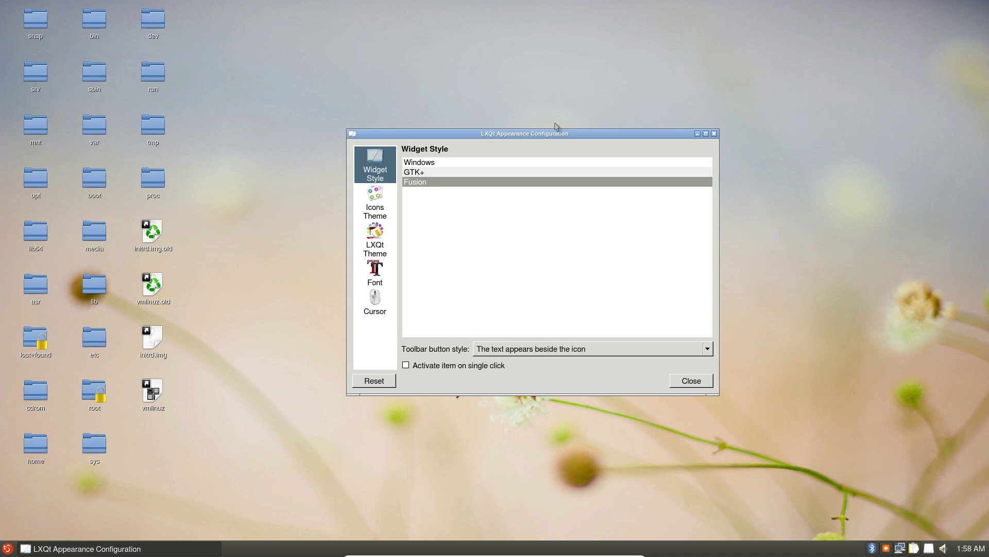
left_click(415, 172)
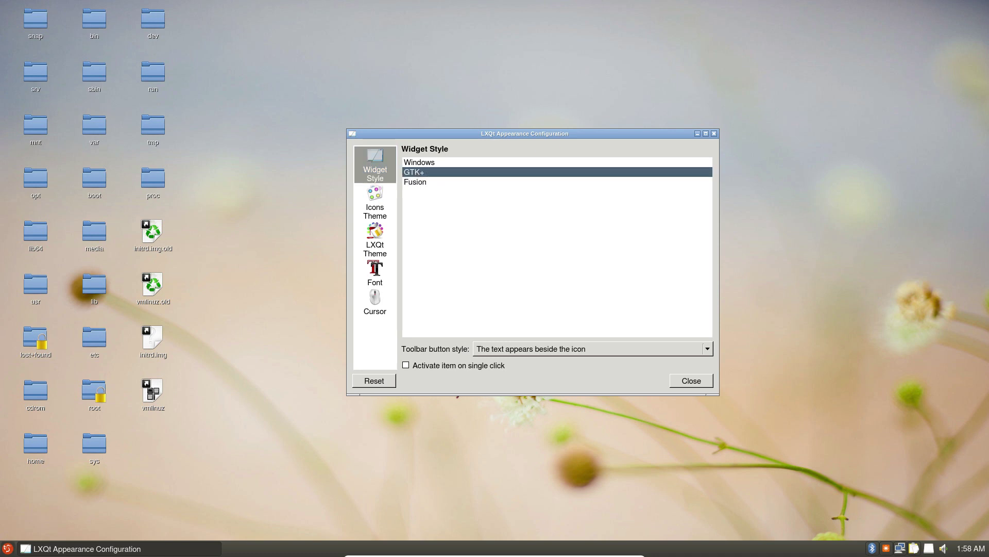
left_click(428, 163)
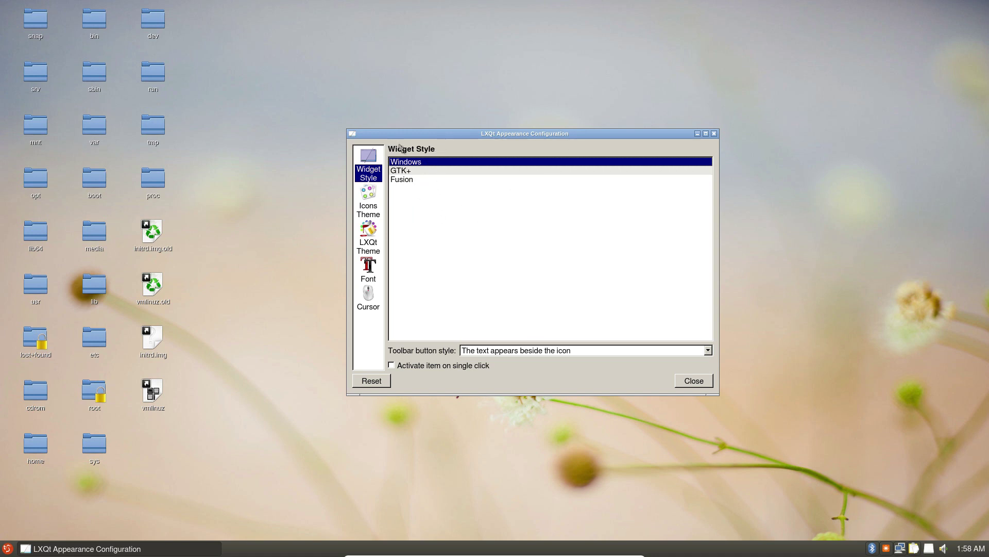
left_click(405, 180)
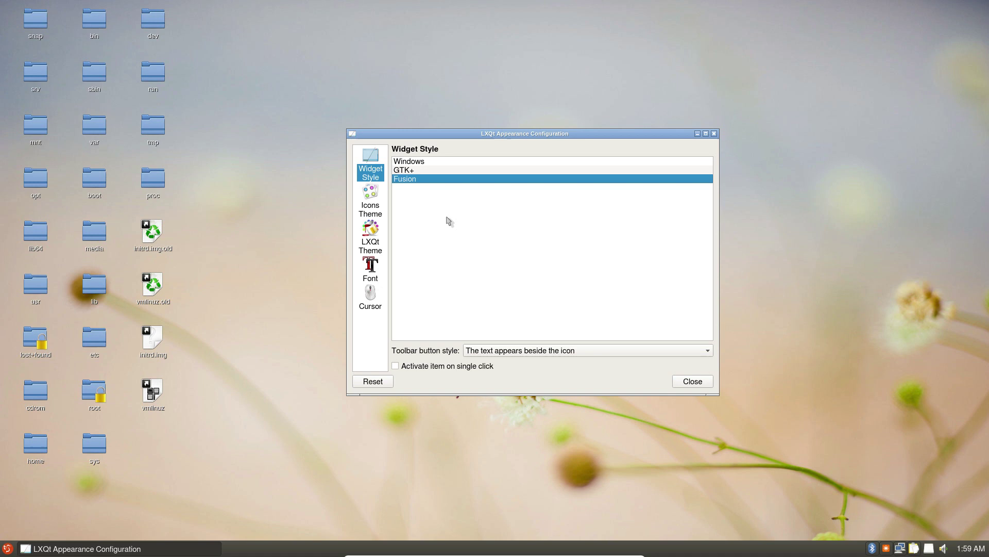
Apply the MATE-Faenza icon theme and browse the other available icon themes.
left_click(367, 195)
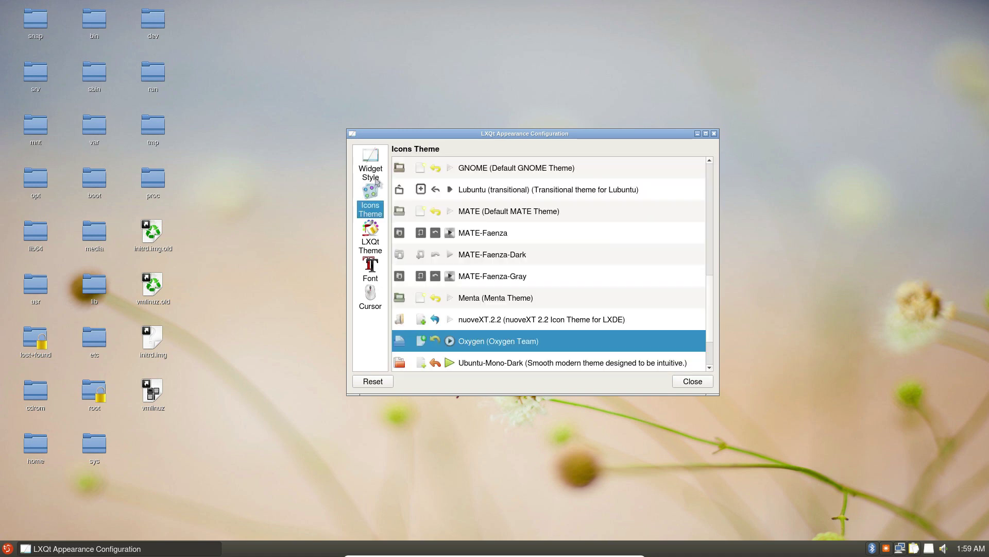
scroll(490, 281, "up", 1)
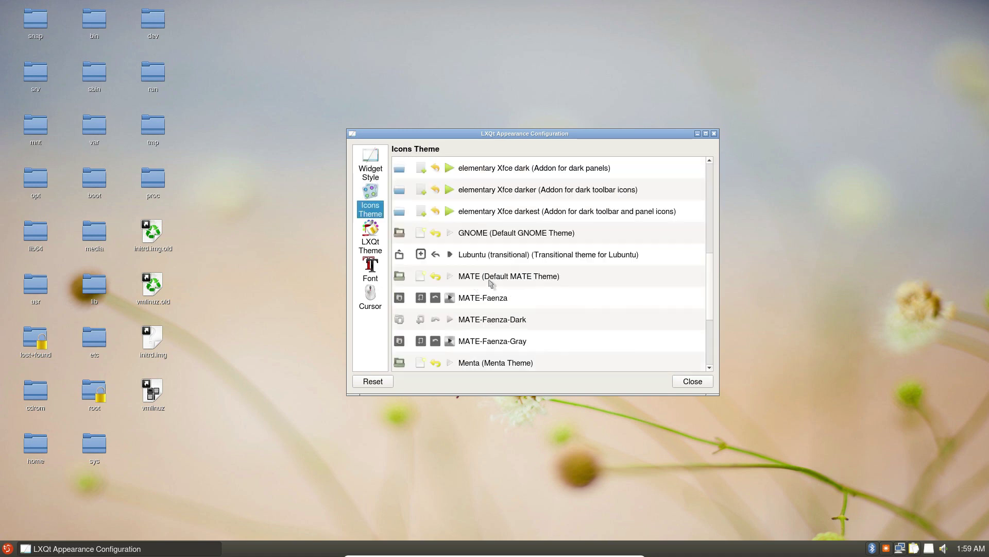
left_click(453, 300)
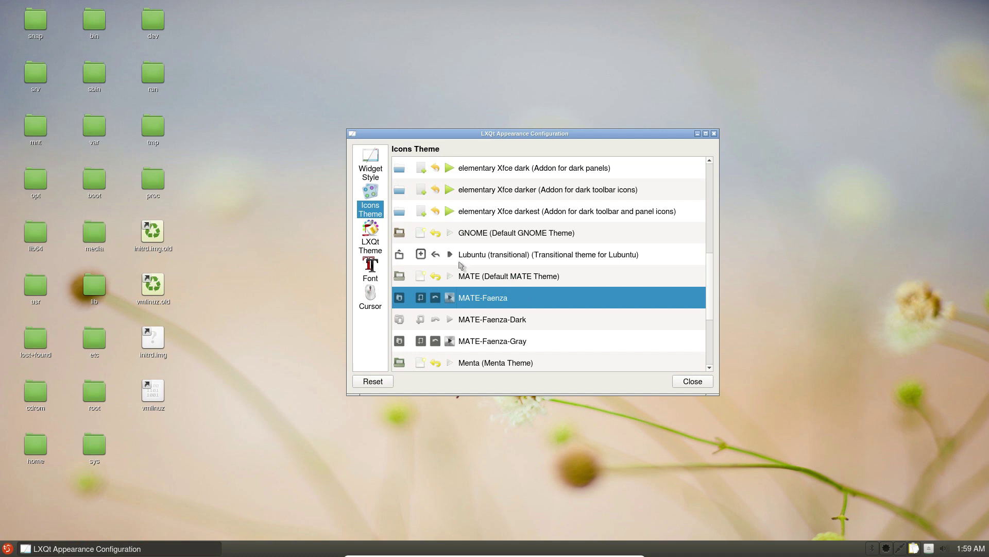
scroll(461, 265, "up", 1)
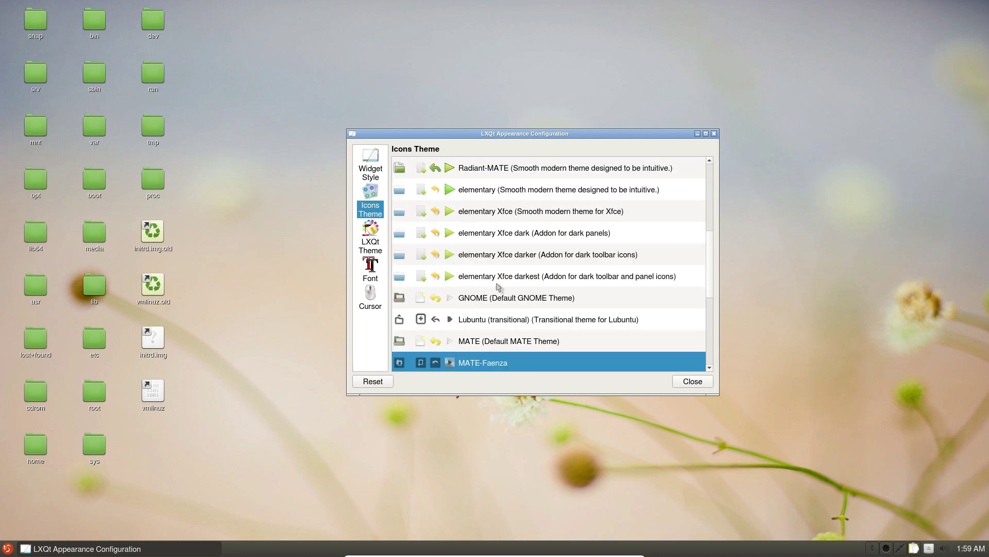
scroll(494, 279, "up", 1)
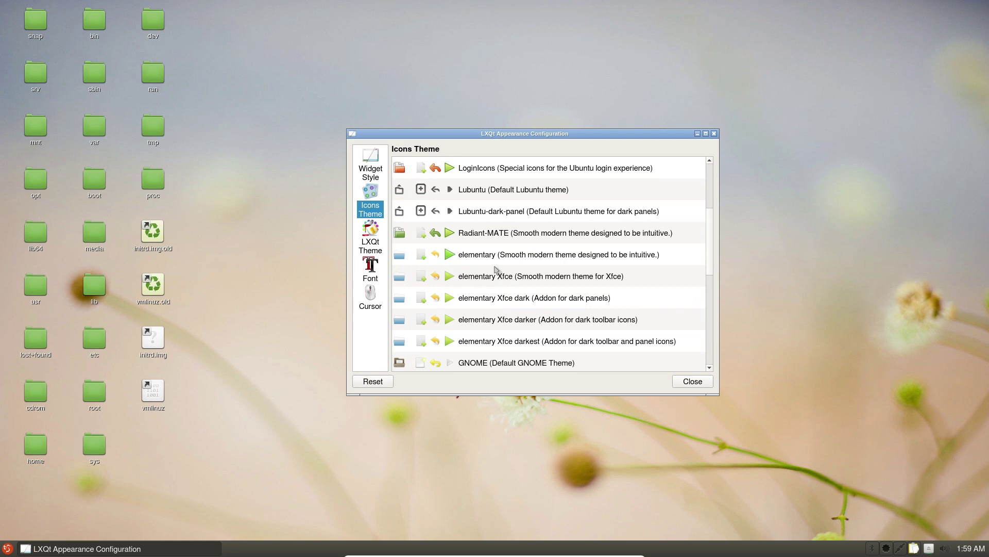
scroll(476, 268, "up", 1)
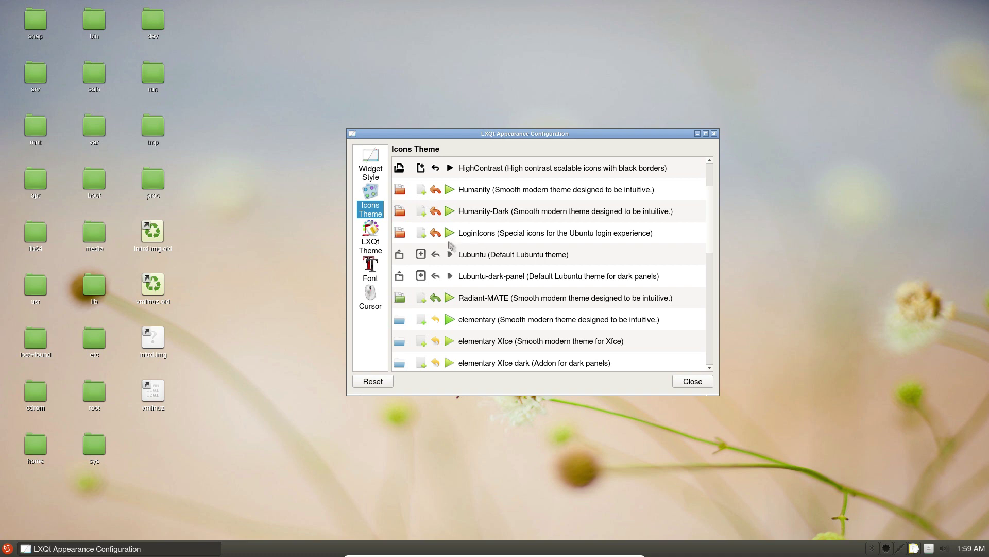
scroll(486, 269, "down", 1)
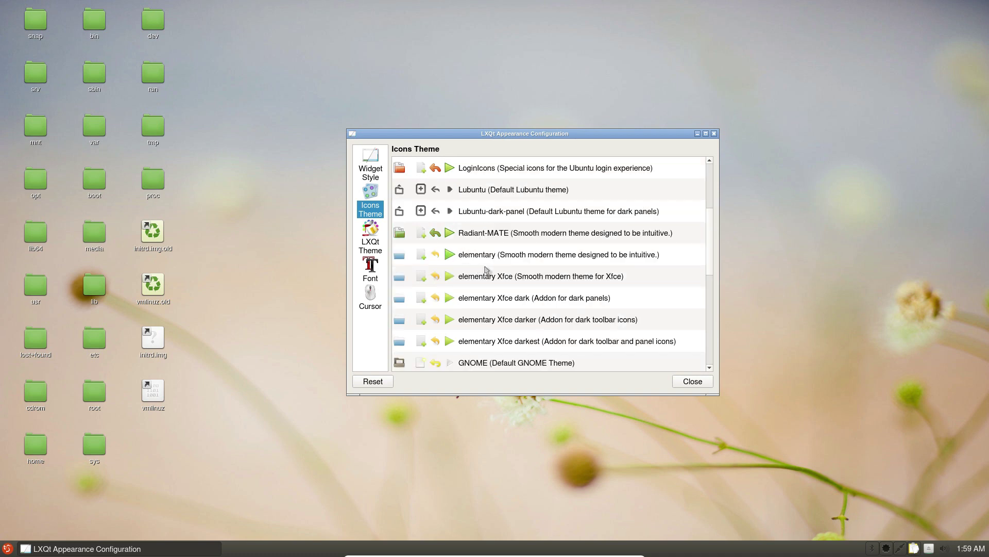
left_click_drag(714, 234, 712, 291)
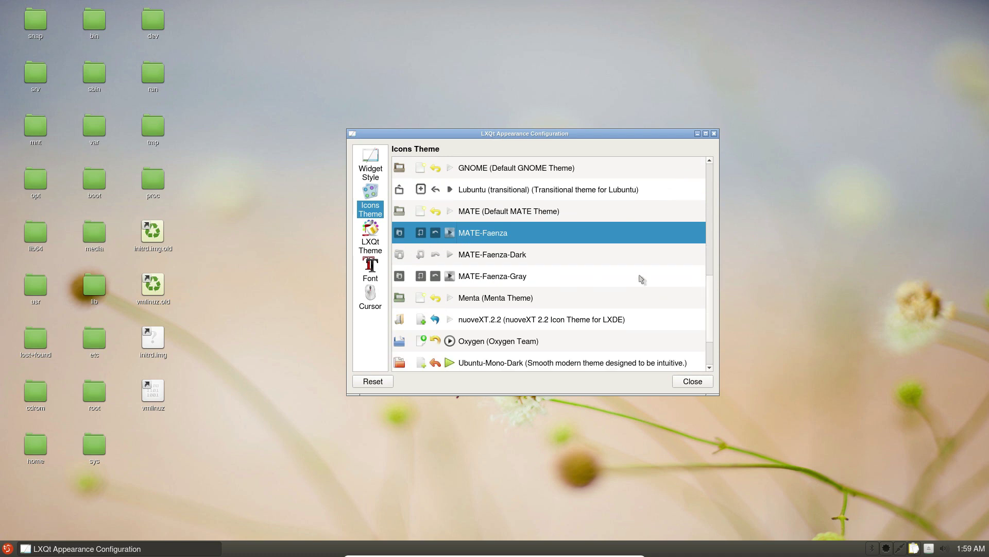
Try the MATE-Faenza-Gray and Ubuntu-Mono-Dark icon themes, ending on Oxygen.
left_click(519, 280)
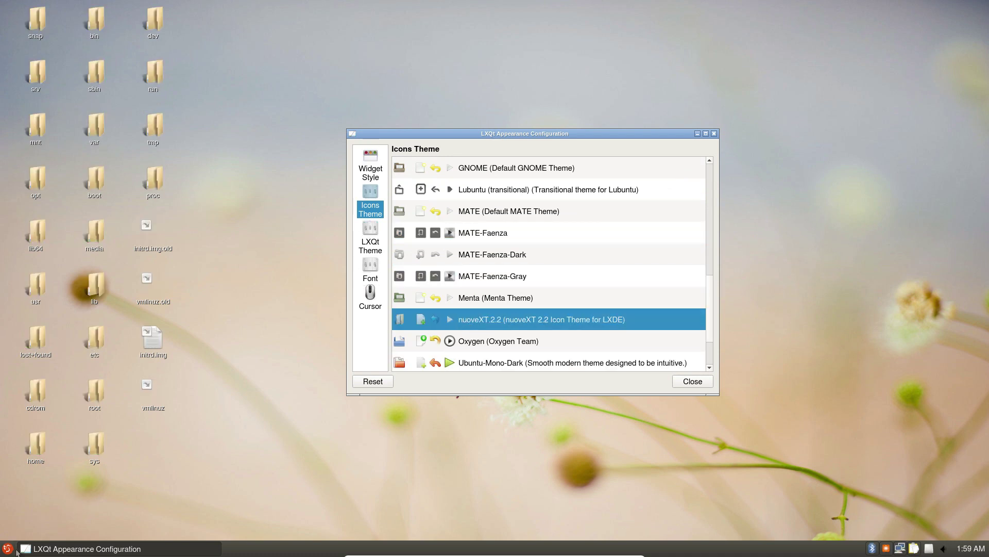
left_click(16, 551)
left_click(472, 346)
left_click(470, 364)
key("Up")
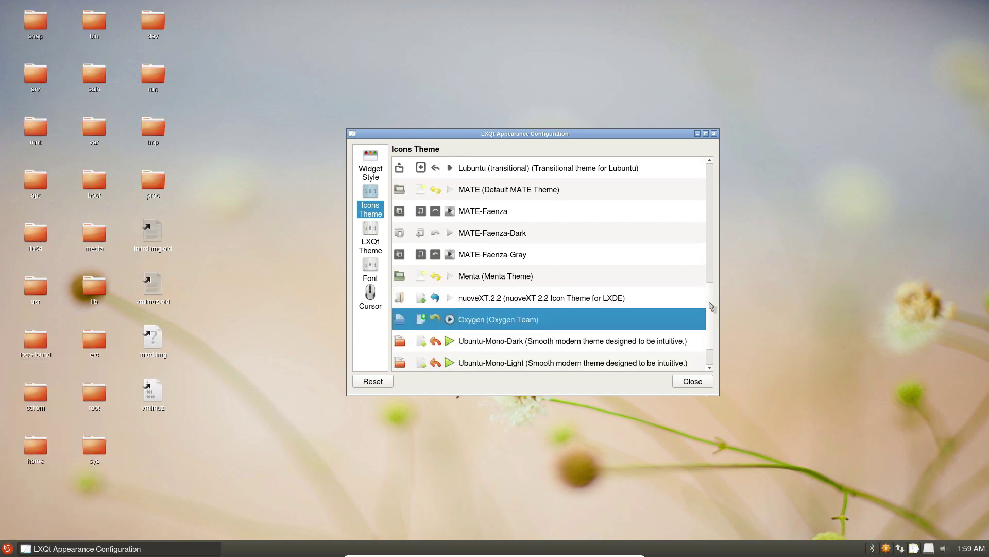